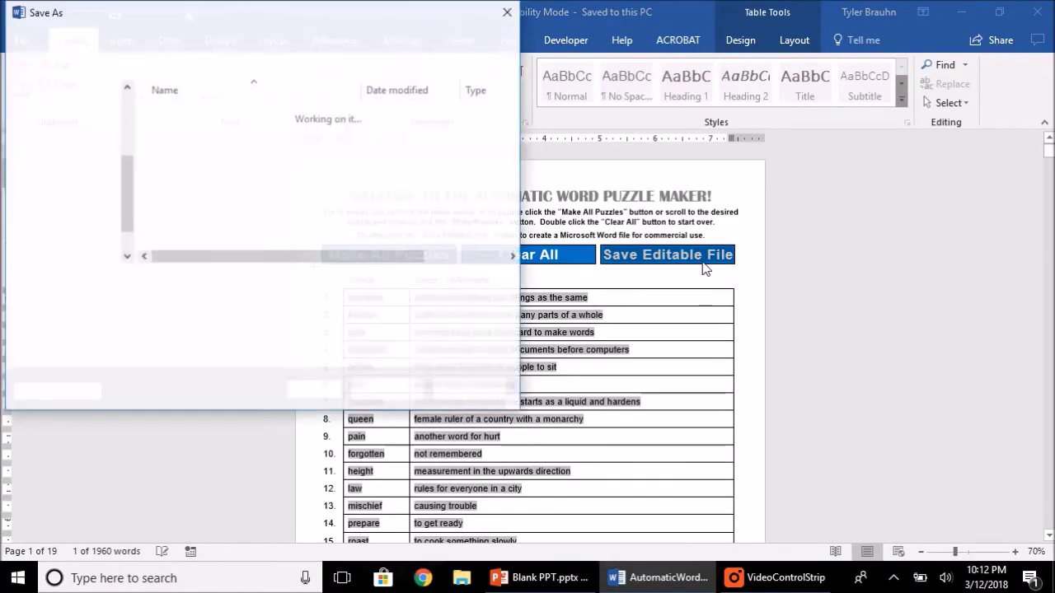
# Step: Save the copy as AutomaticWordPuzzleMaker_Example_EDITABLE.doc and scroll down to the Word Search page
pyautogui.click(387, 390)
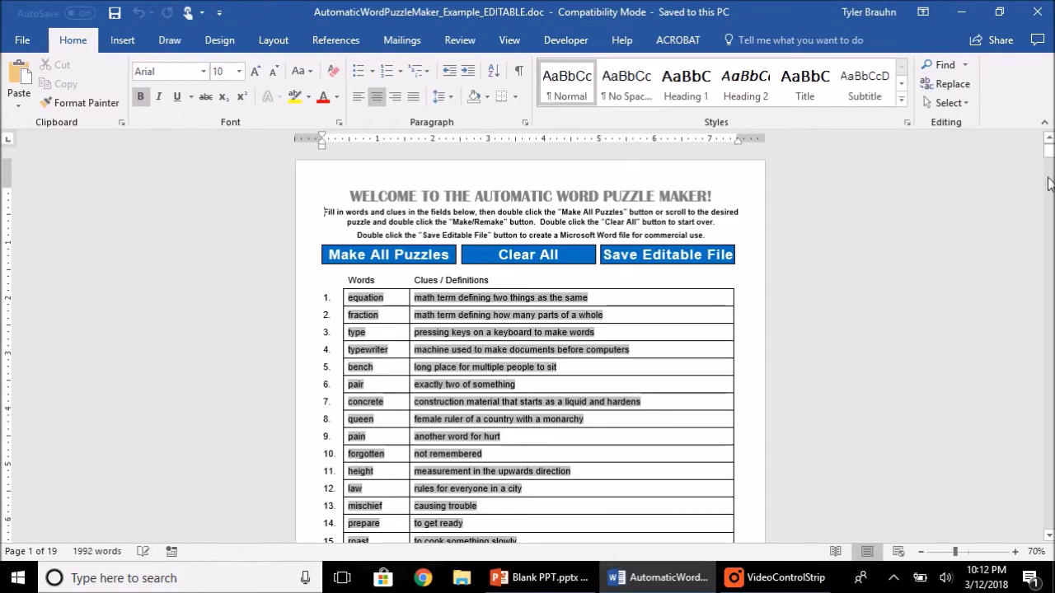
pyautogui.moveTo(1048, 152); pyautogui.dragTo(1051, 490)
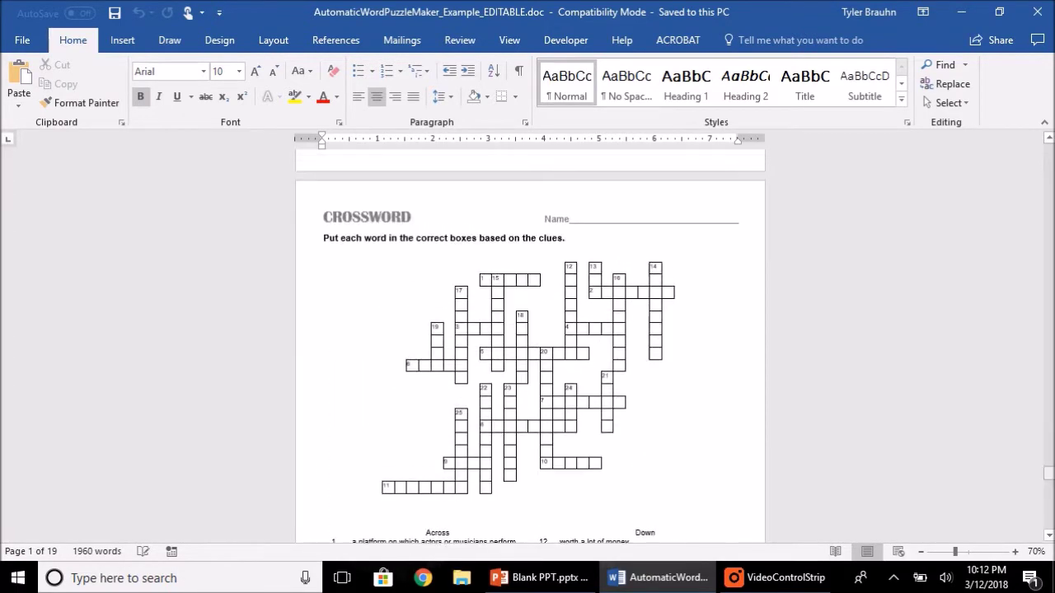
# Step: Copy the entire crossword grid table in Word and bring up Blank PPT.pptx
pyautogui.click(318, 305)
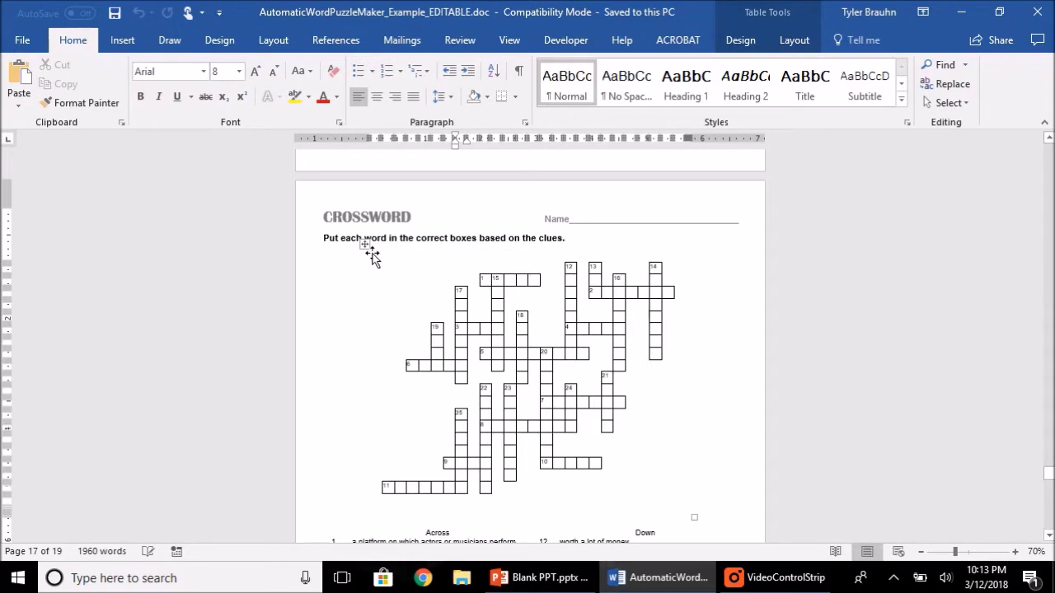
pyautogui.rightClick(365, 245)
pyautogui.click(402, 277)
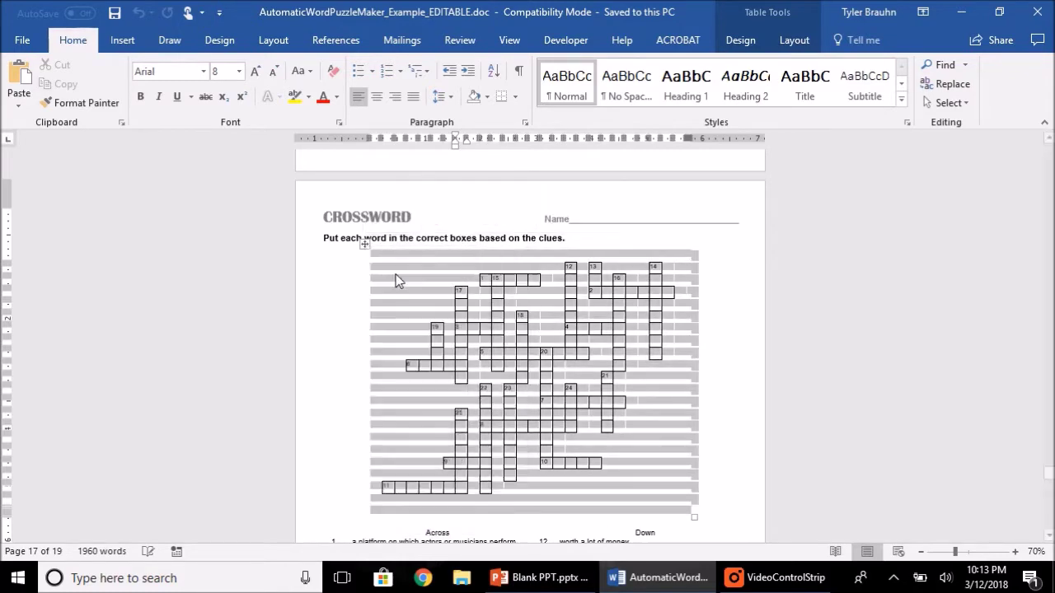
pyautogui.click(540, 577)
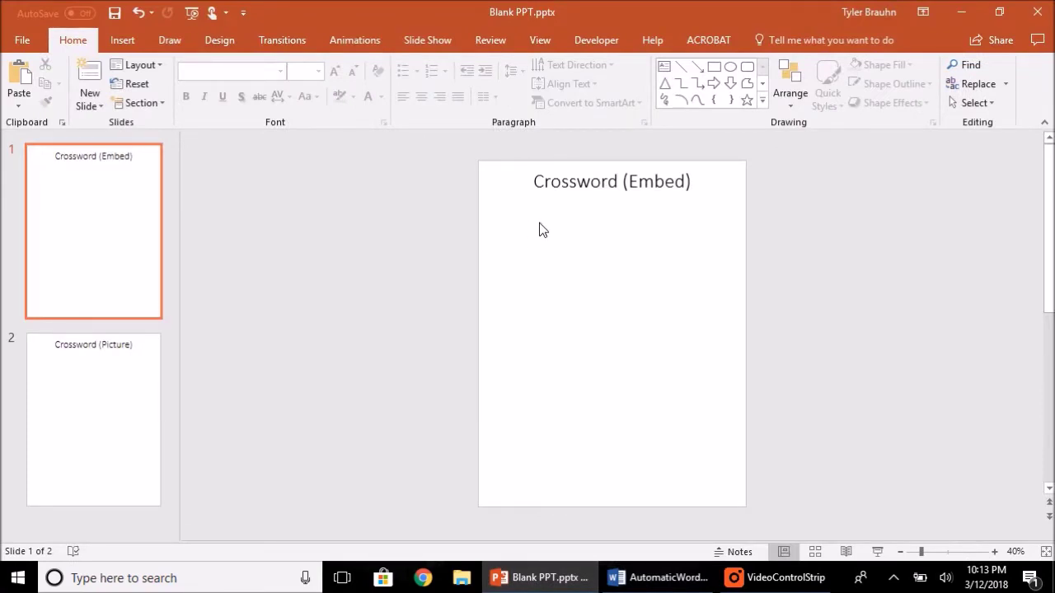
# Step: Embed the crossword grid on the Crossword (Embed) slide just below the title, then return to Word
pyautogui.rightClick(539, 224)
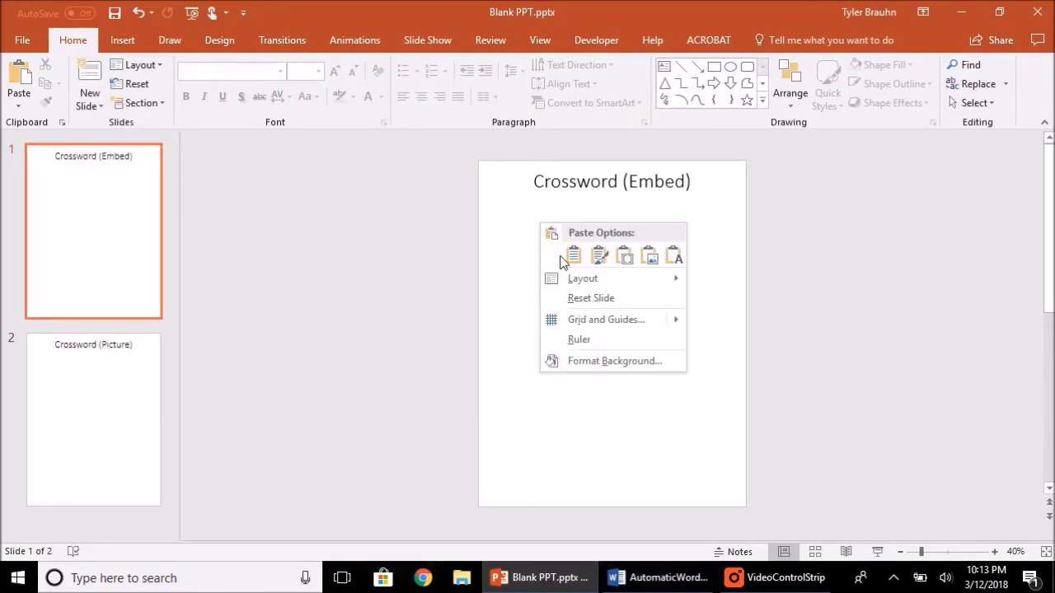
pyautogui.click(624, 257)
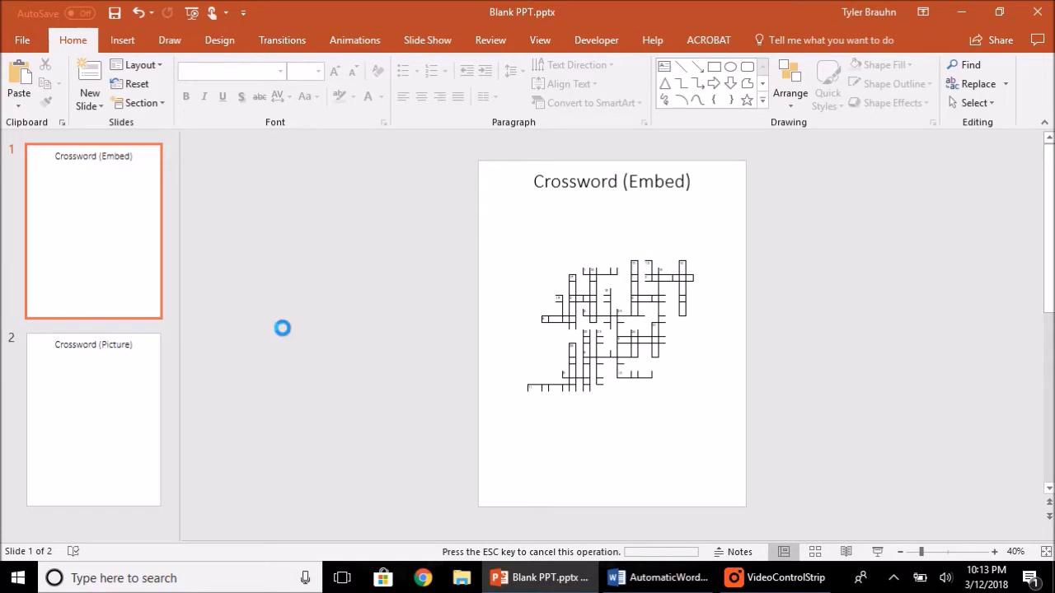
pyautogui.moveTo(619, 330); pyautogui.dragTo(619, 287)
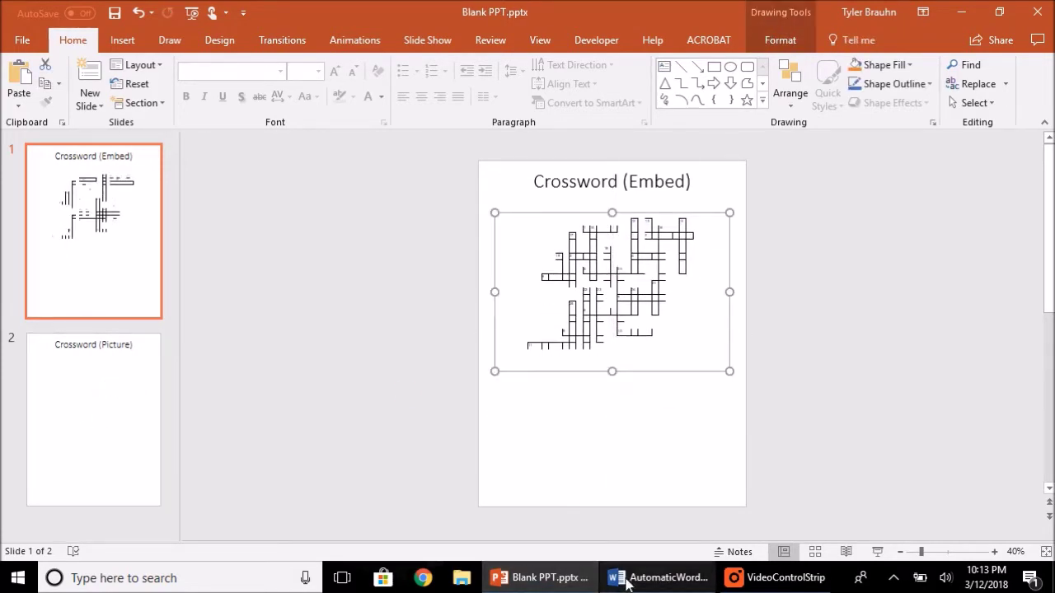
pyautogui.click(651, 577)
pyautogui.scroll(-5, 624, 435)
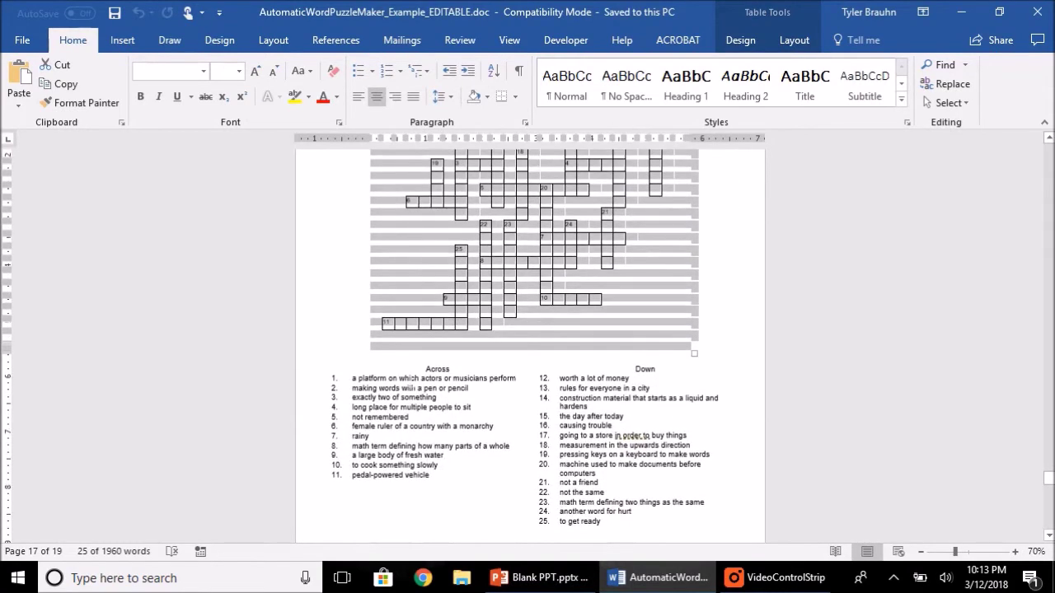
# Step: Copy the Across clue table from Word and paste it below the grid on the slide
pyautogui.click(322, 357)
pyautogui.click(322, 360)
pyautogui.rightClick(322, 362)
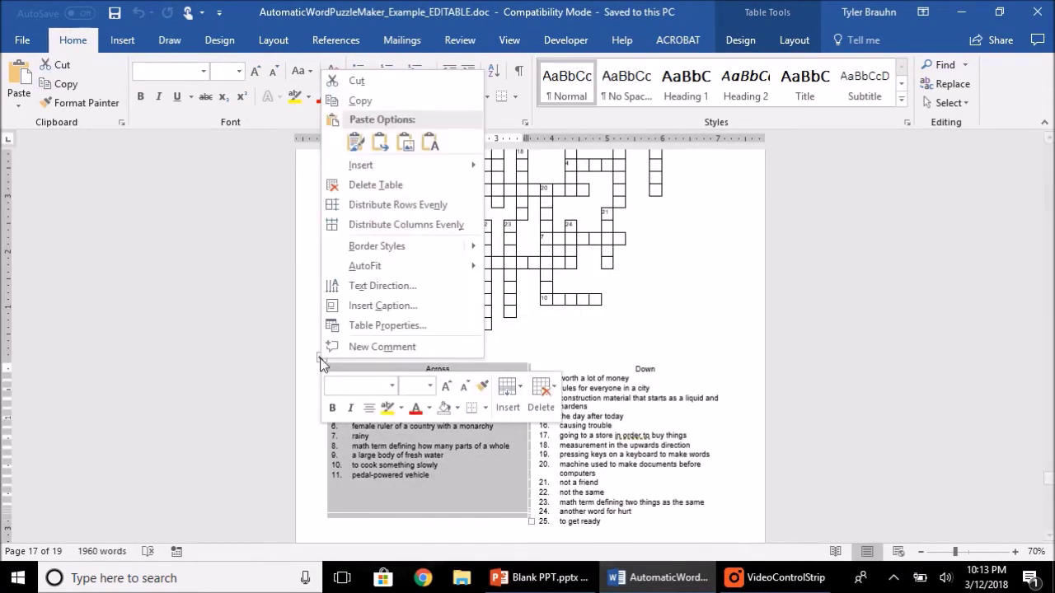
pyautogui.click(360, 100)
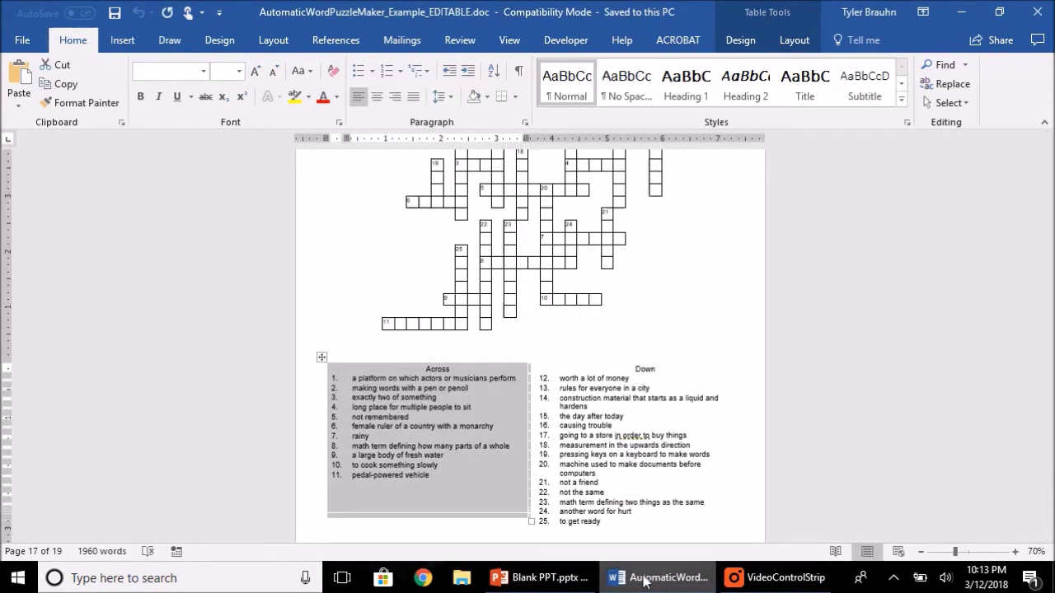
pyautogui.click(552, 578)
pyautogui.rightClick(533, 428)
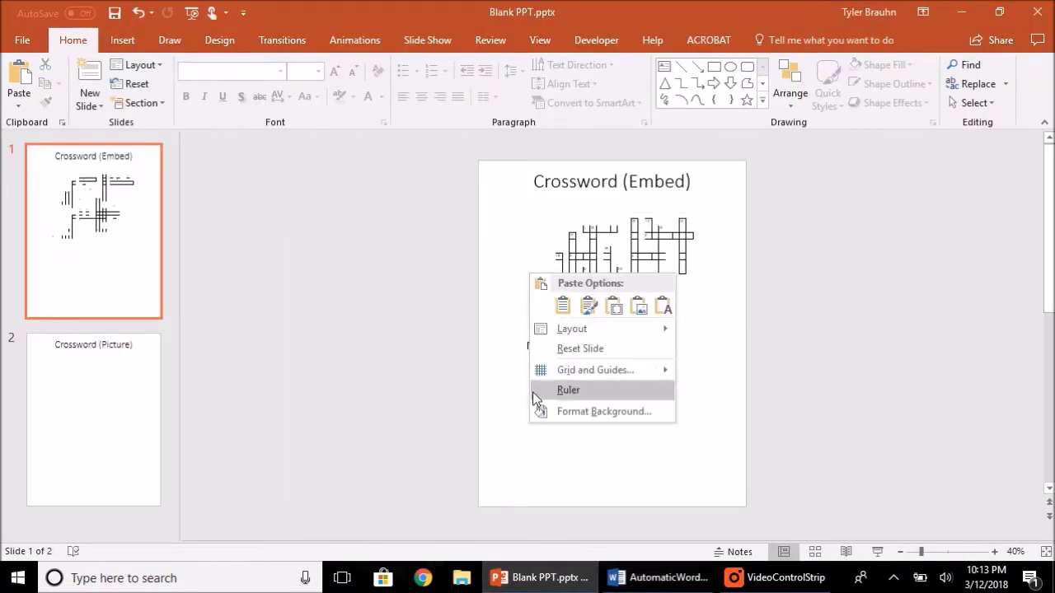
pyautogui.click(603, 309)
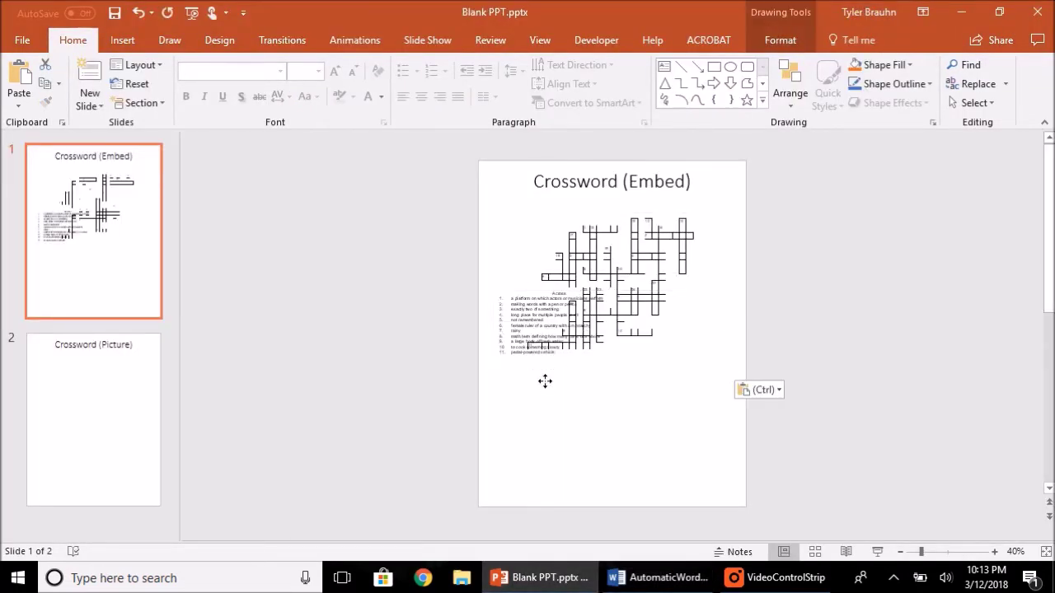
pyautogui.moveTo(544, 381); pyautogui.dragTo(540, 466)
# Step: Copy the Down clue table and embed it beside the Across clues, then return to Word
pyautogui.click(643, 580)
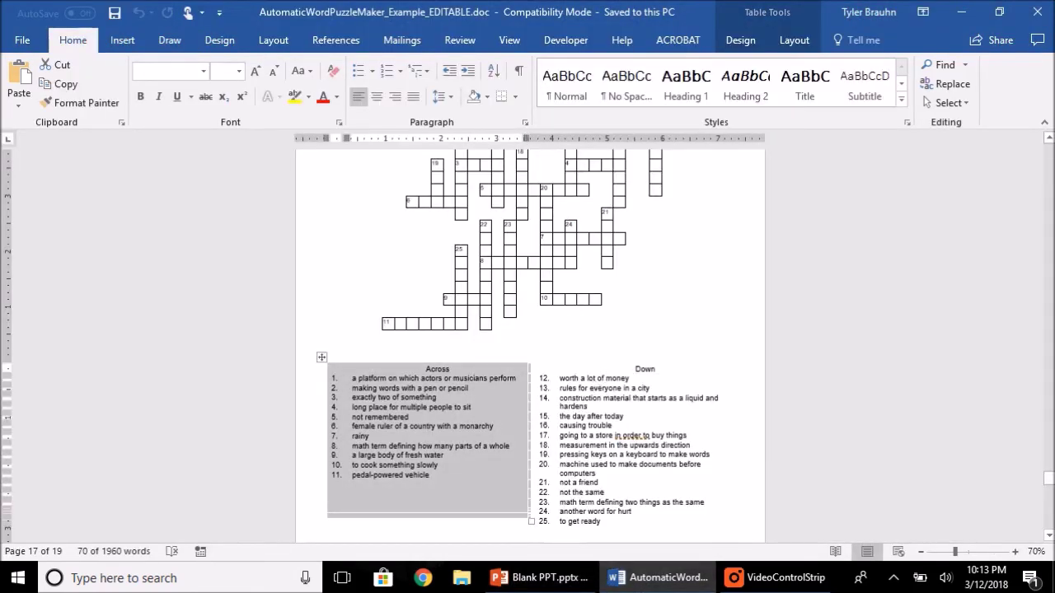
pyautogui.click(637, 435)
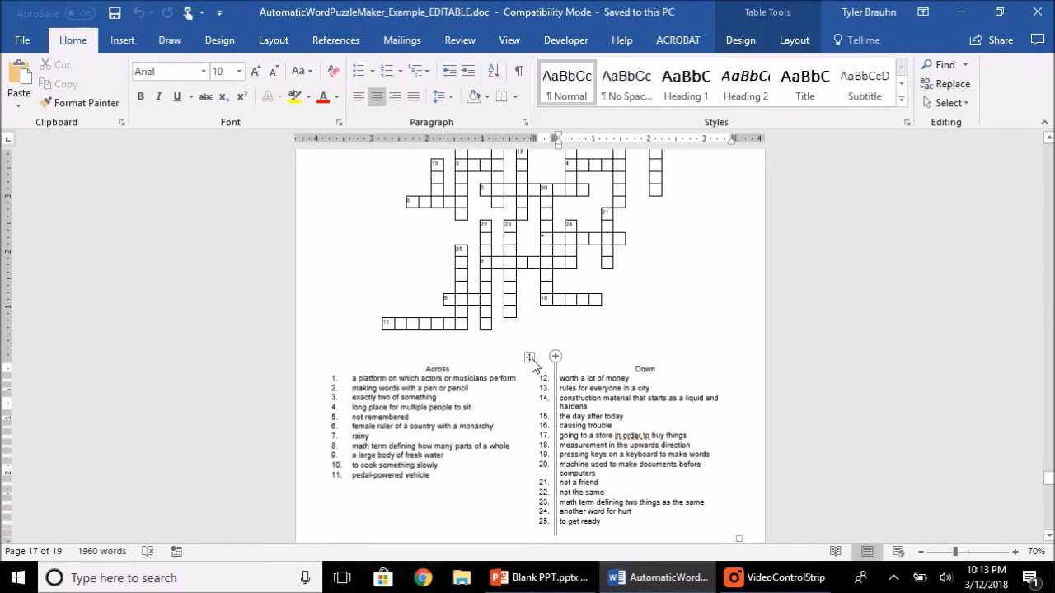
pyautogui.click(529, 358)
pyautogui.rightClick(530, 361)
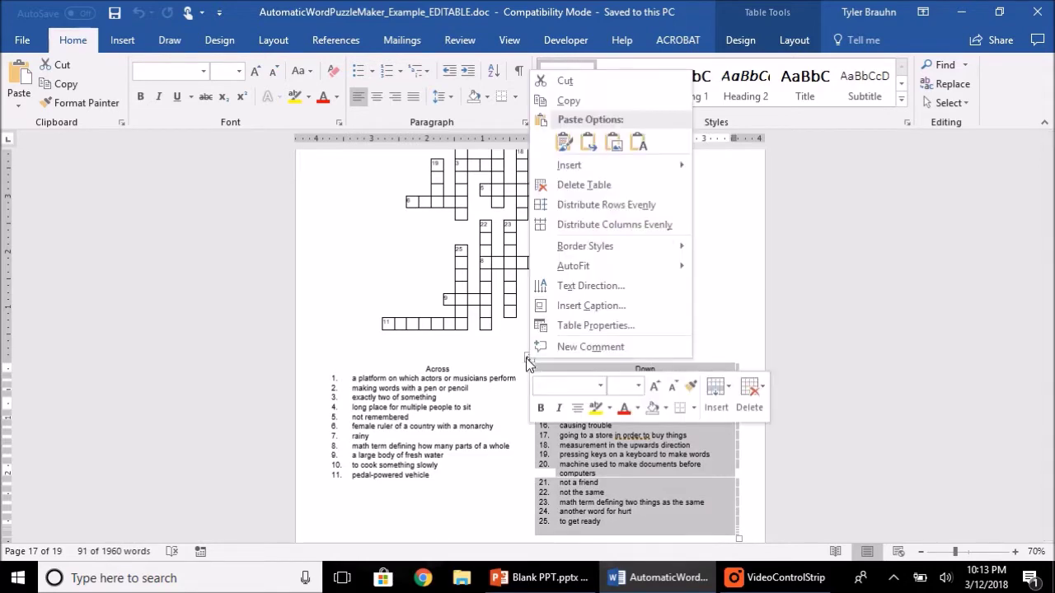
pyautogui.click(618, 100)
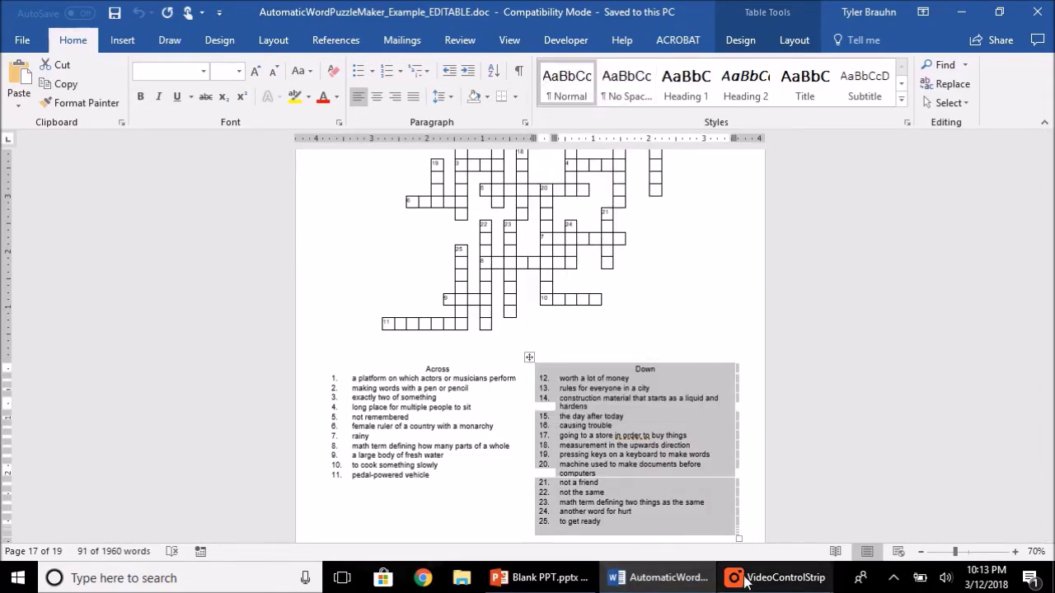
pyautogui.click(558, 577)
pyautogui.rightClick(785, 394)
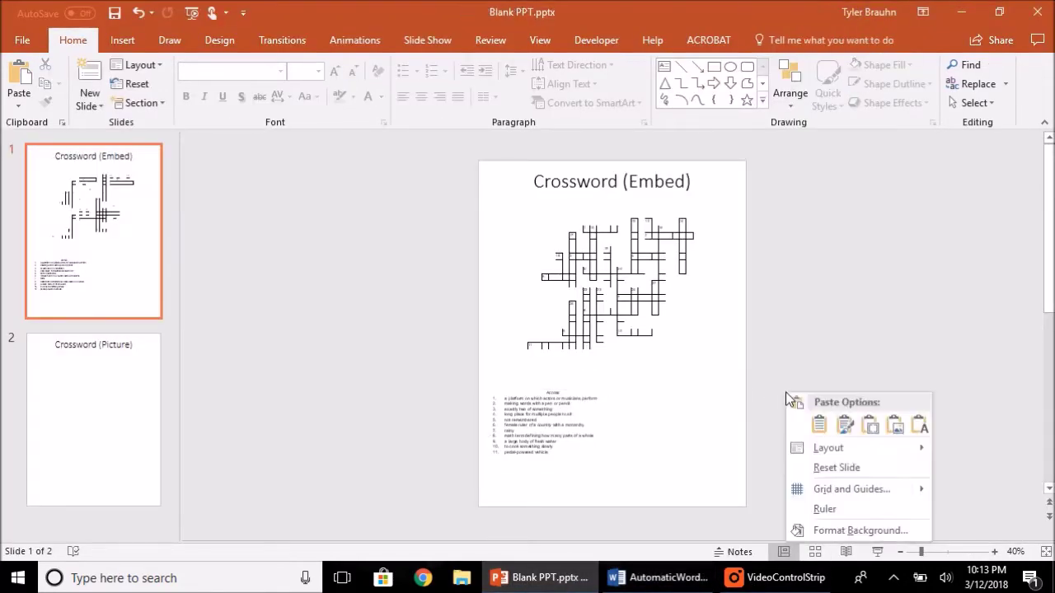
pyautogui.click(870, 424)
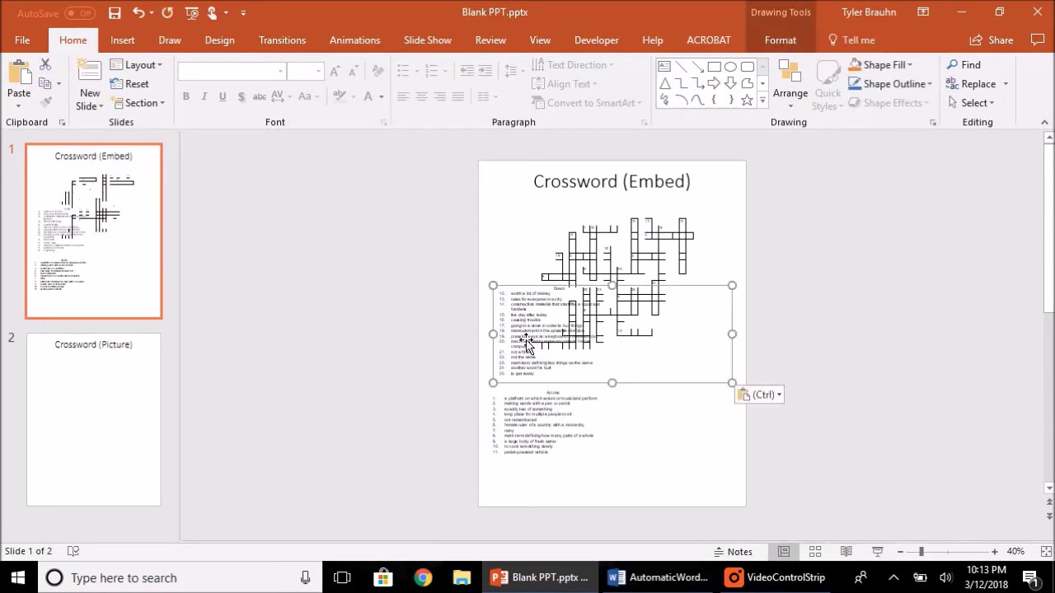
pyautogui.moveTo(527, 342); pyautogui.dragTo(651, 442)
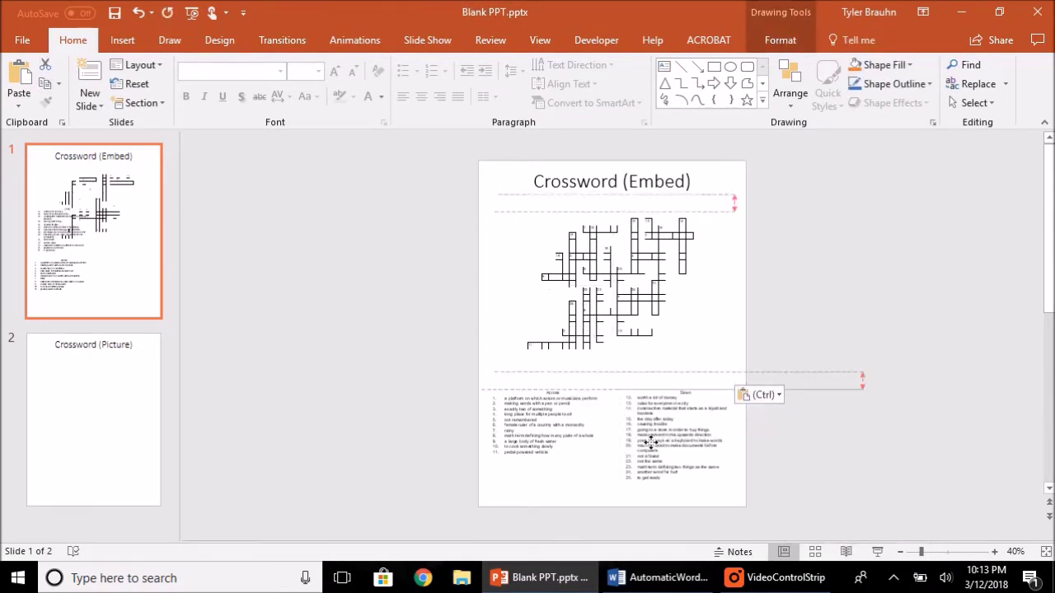
pyautogui.click(483, 494)
pyautogui.click(656, 577)
pyautogui.scroll(3, 515, 284)
pyautogui.click(364, 162)
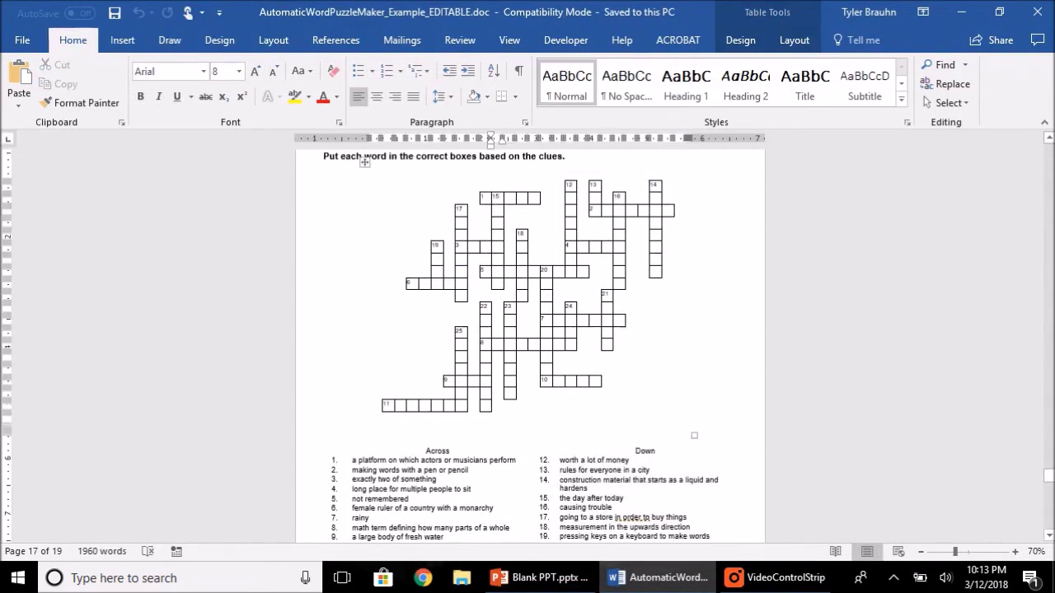
# Step: Copy the answer-filled teacher's copy crossword and open the Crossword (Picture) slide in PowerPoint
pyautogui.scroll(-15, 468, 309)
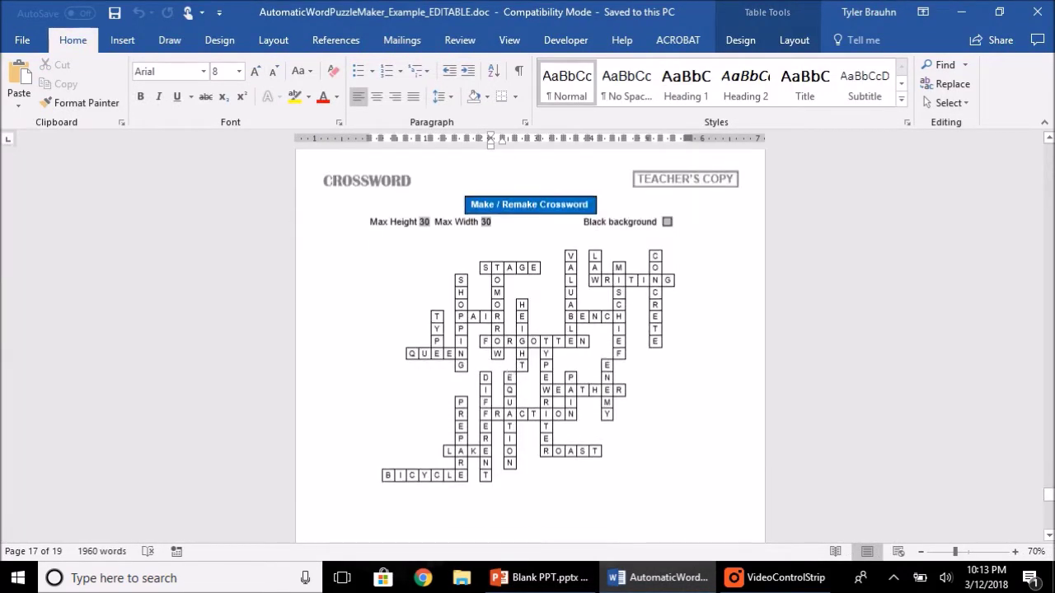
pyautogui.click(388, 255)
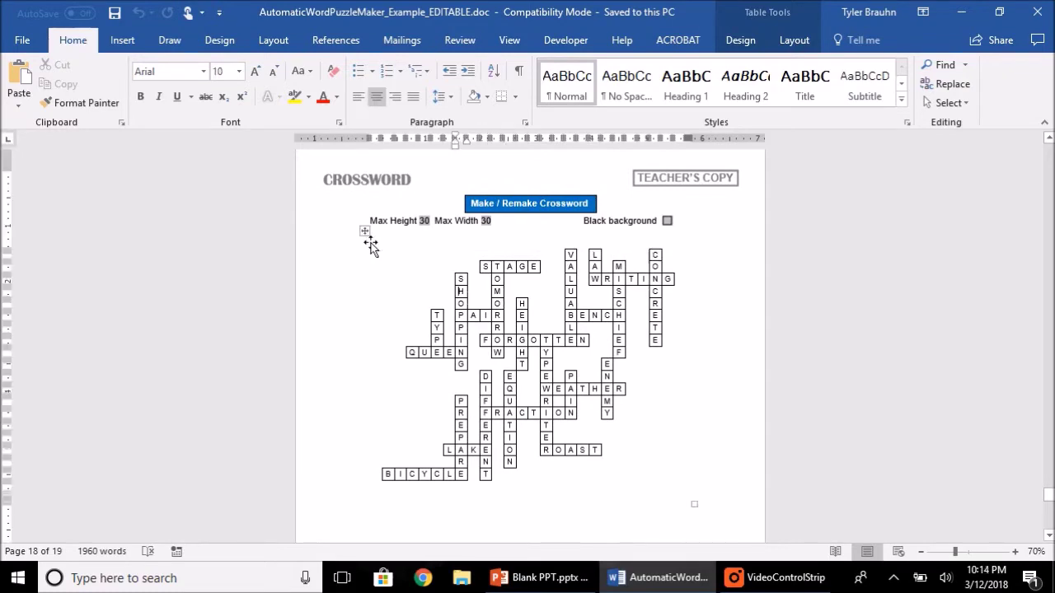
pyautogui.rightClick(365, 232)
pyautogui.click(384, 262)
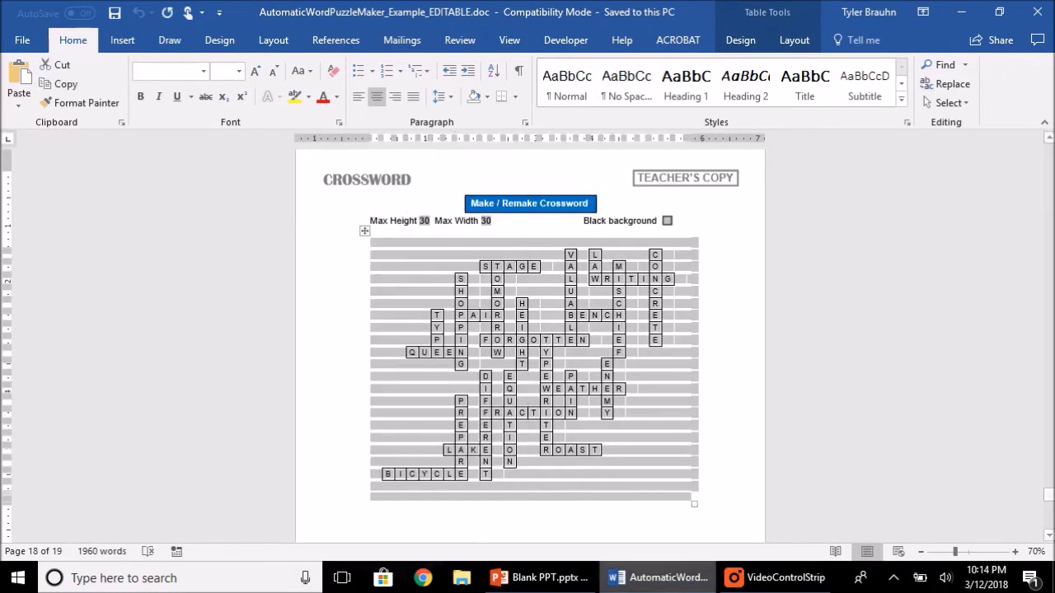
pyautogui.click(592, 580)
pyautogui.click(99, 384)
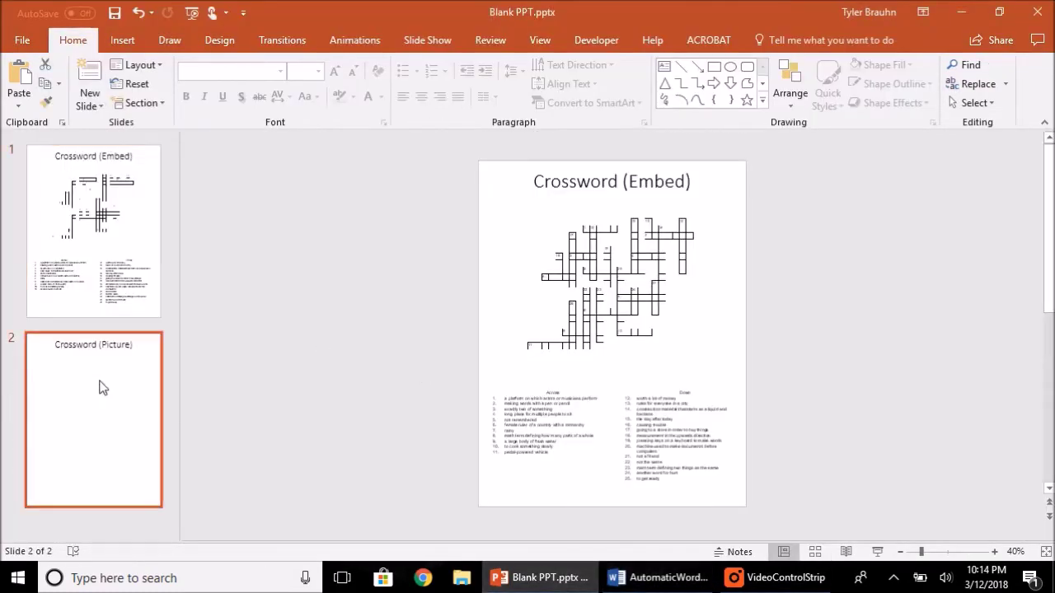
pyautogui.rightClick(605, 279)
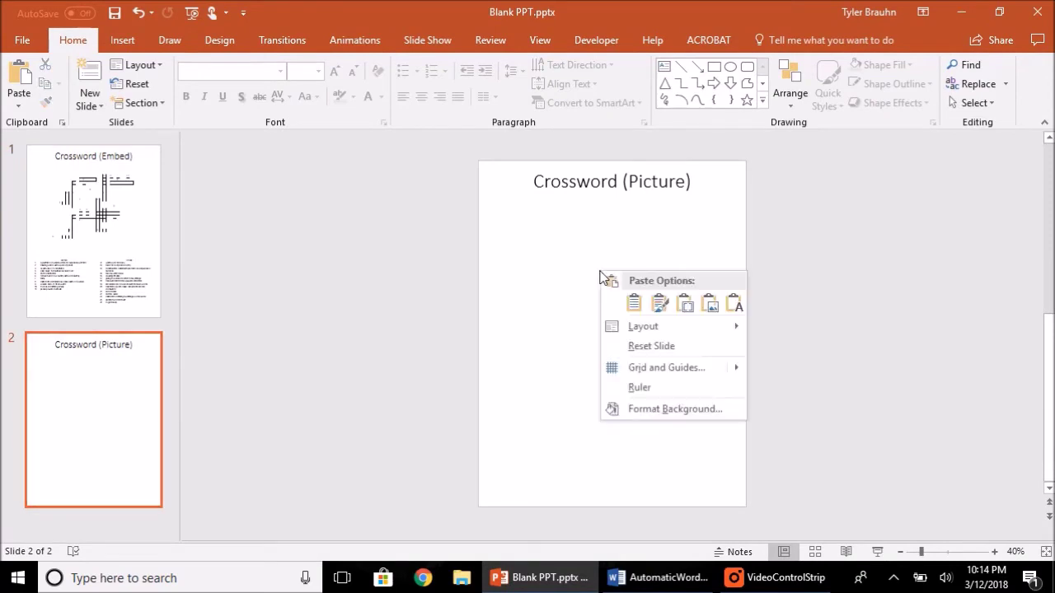
# Step: Paste the answer-filled crossword as a picture on slide 2, then return to the Crossword (Embed) slide
pyautogui.click(710, 305)
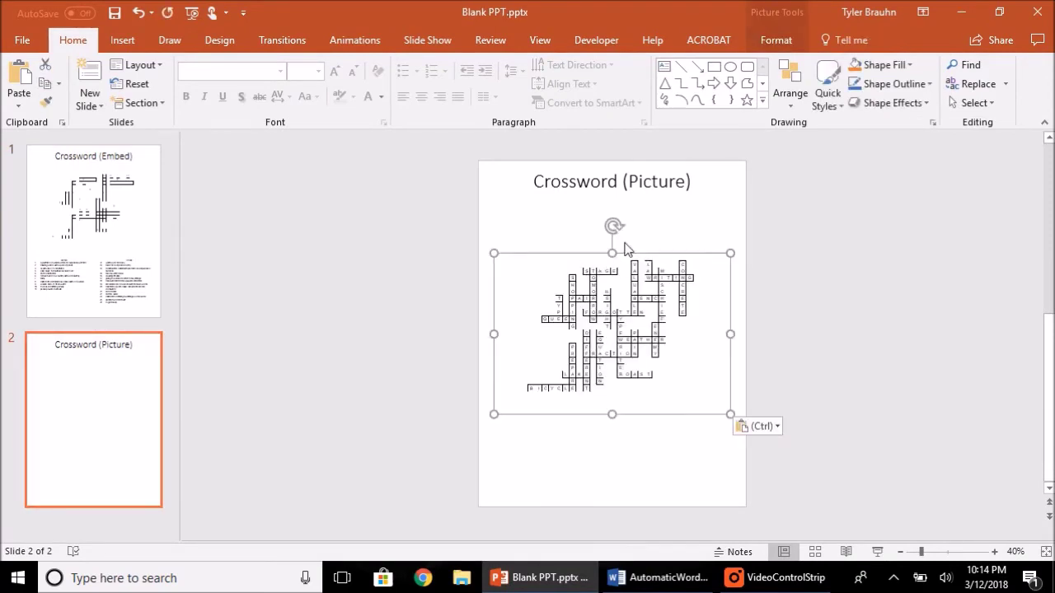
pyautogui.click(861, 327)
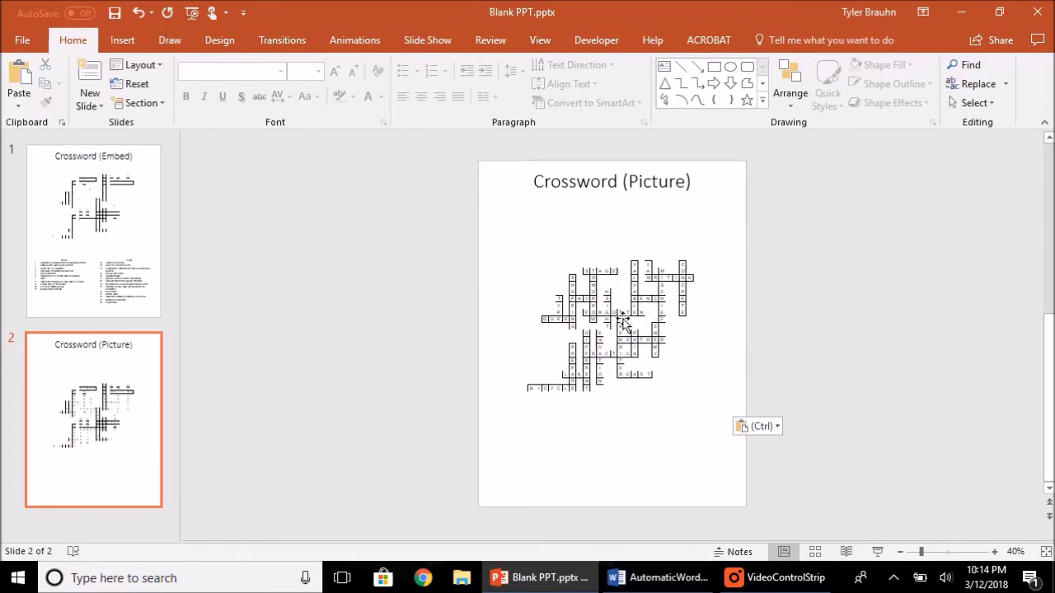
pyautogui.click(114, 239)
# Step: Paste the solved crossword onto the Crossword (Picture) slide with Ctrl+V, then show the desktop
pyautogui.keyDown('ctrl'); pyautogui.scroll(6, 551, 260); pyautogui.keyUp('ctrl')
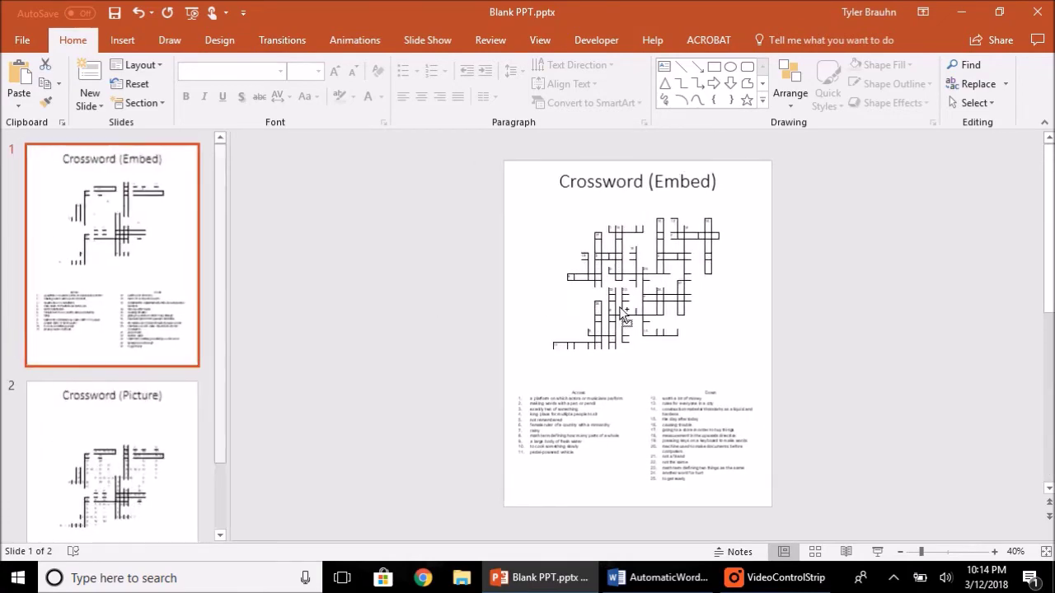
pyautogui.scroll(3, 553, 266)
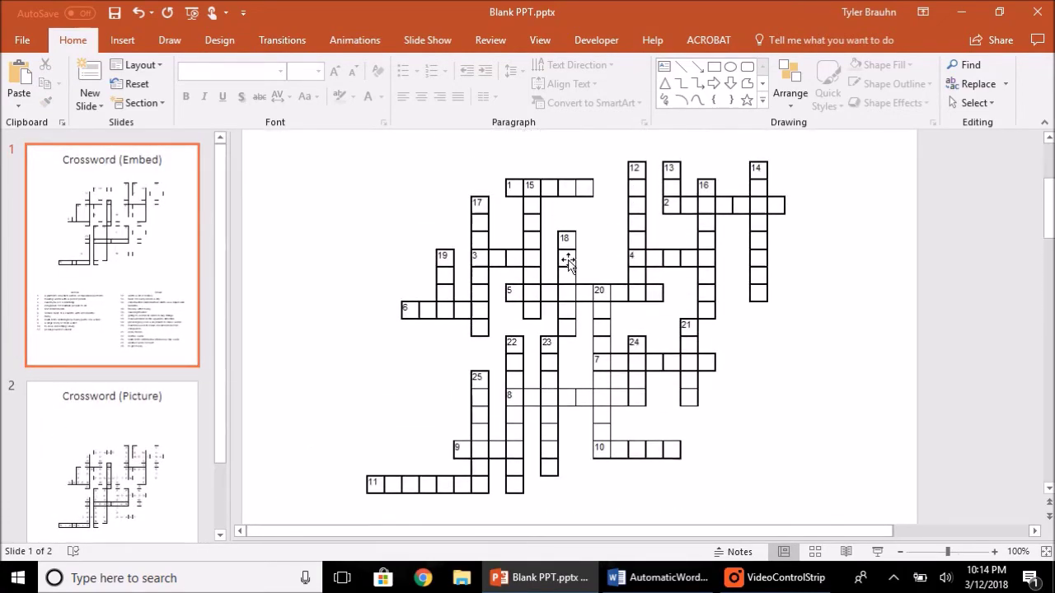
pyautogui.scroll(3, 568, 262)
pyautogui.scroll(-3, 565, 266)
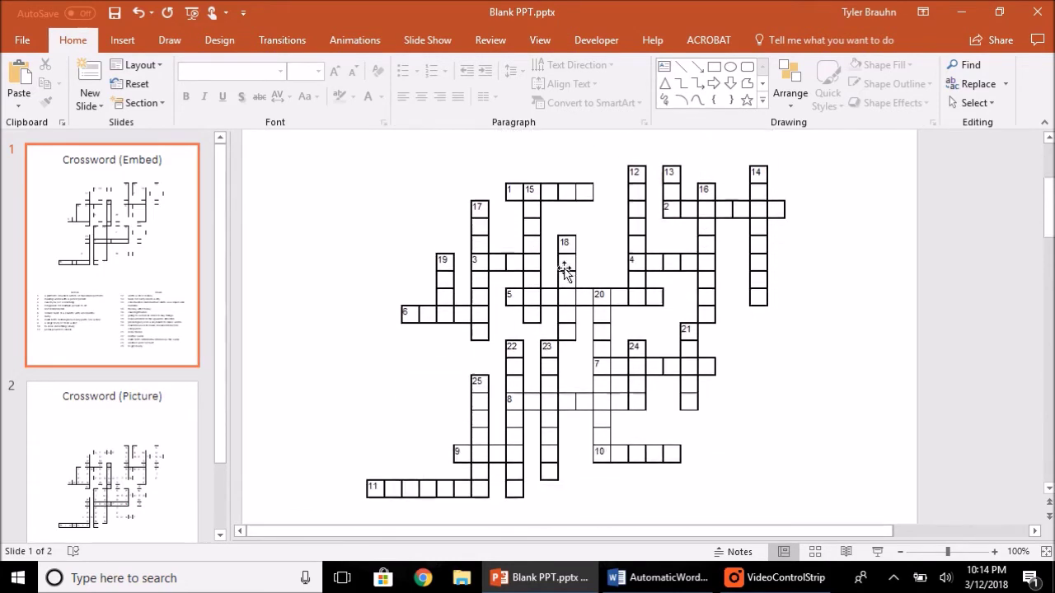
pyautogui.click(71, 502)
pyautogui.hotkey('ctrl', 'v')
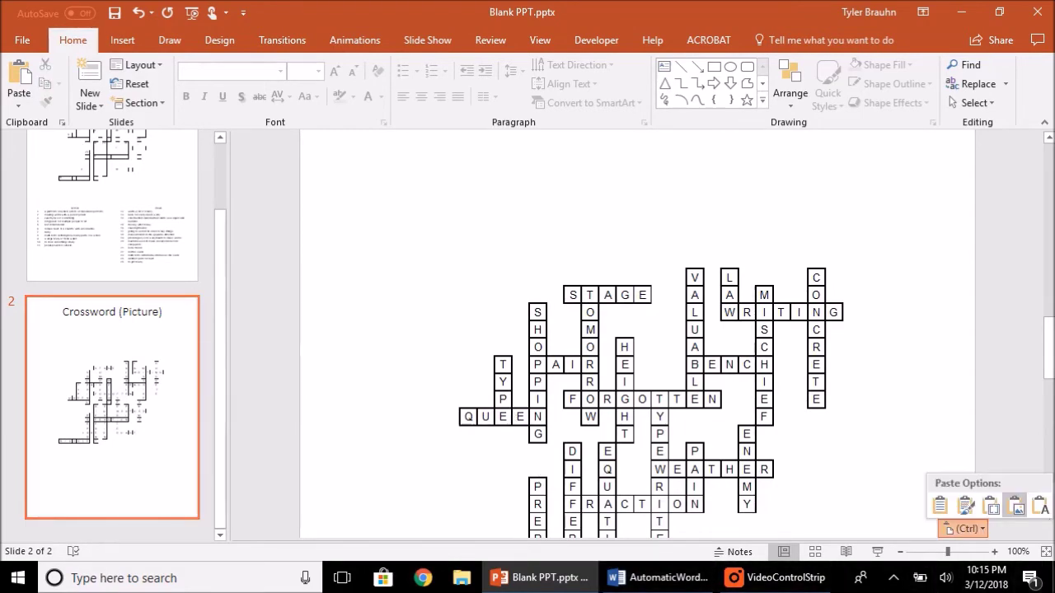
pyautogui.click(1052, 587)
# Step: Open AutomaticWordPuzzleMaker_Example.doc from the desktop and stop its Restrict Editing protection
pyautogui.click(33, 175)
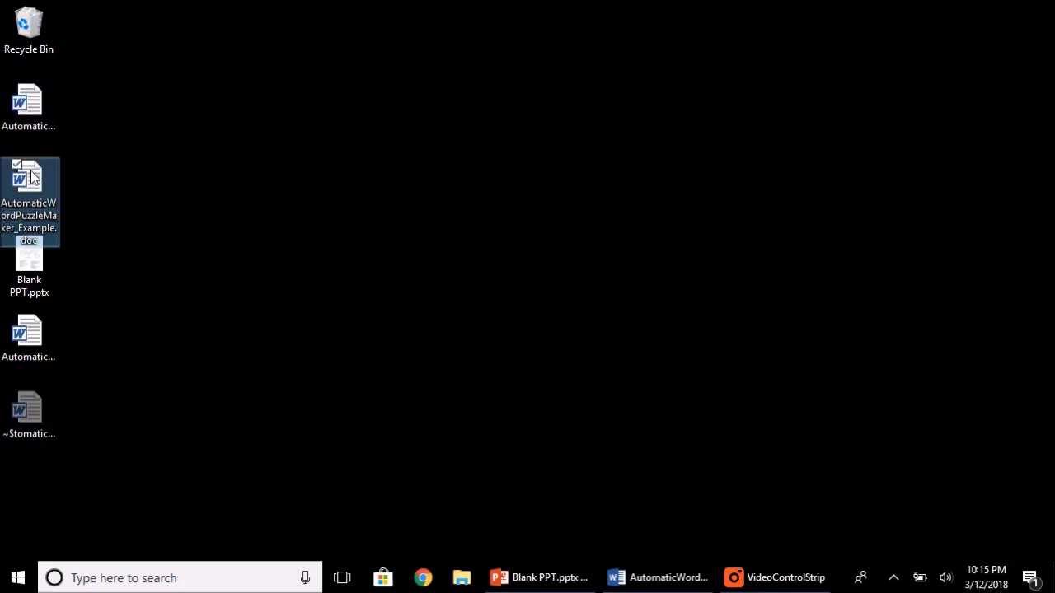
pyautogui.doubleClick(31, 183)
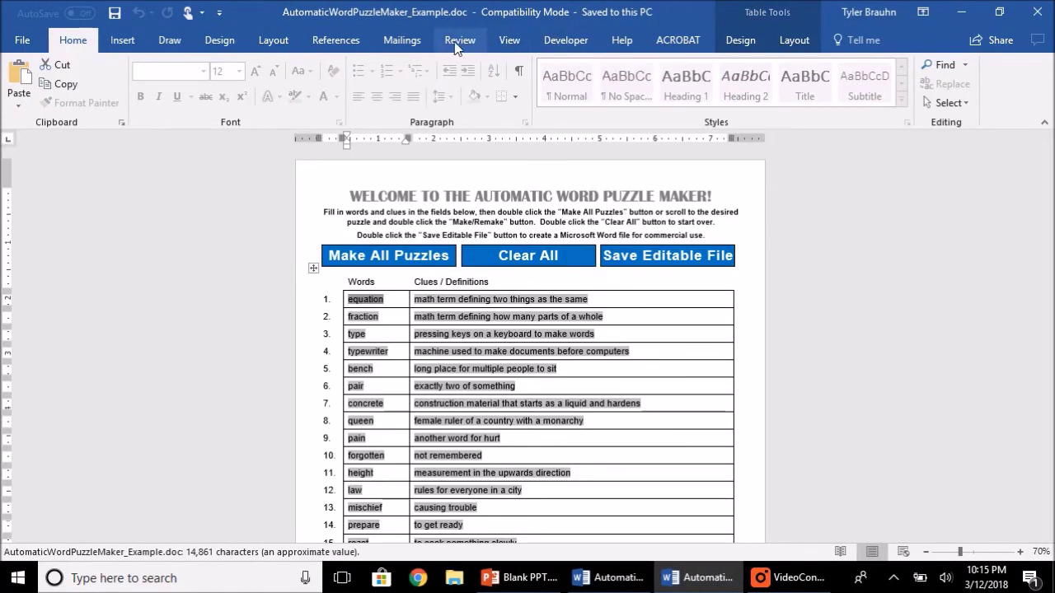
pyautogui.click(458, 41)
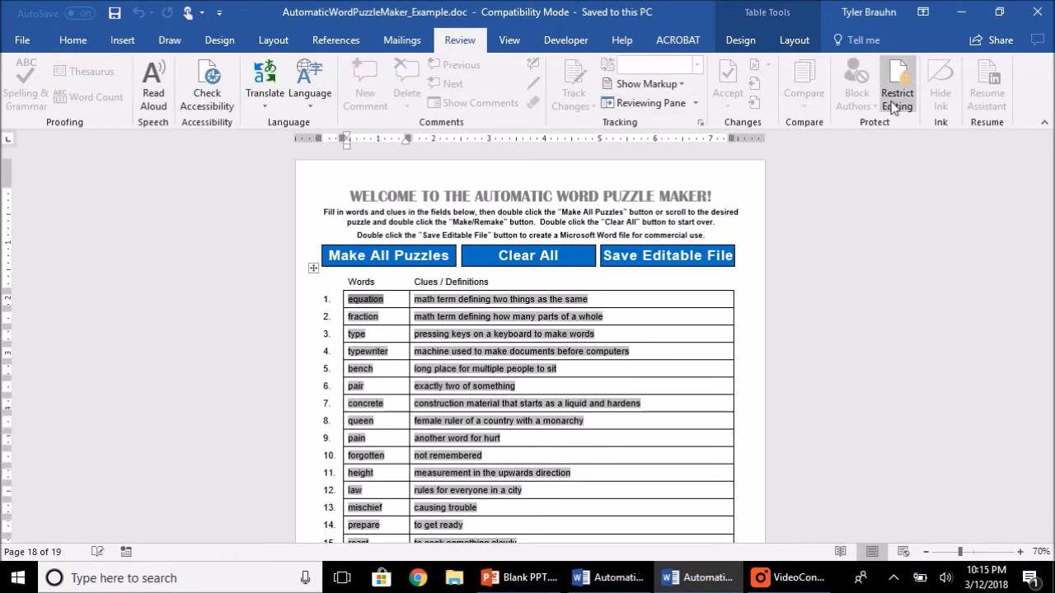
pyautogui.click(898, 92)
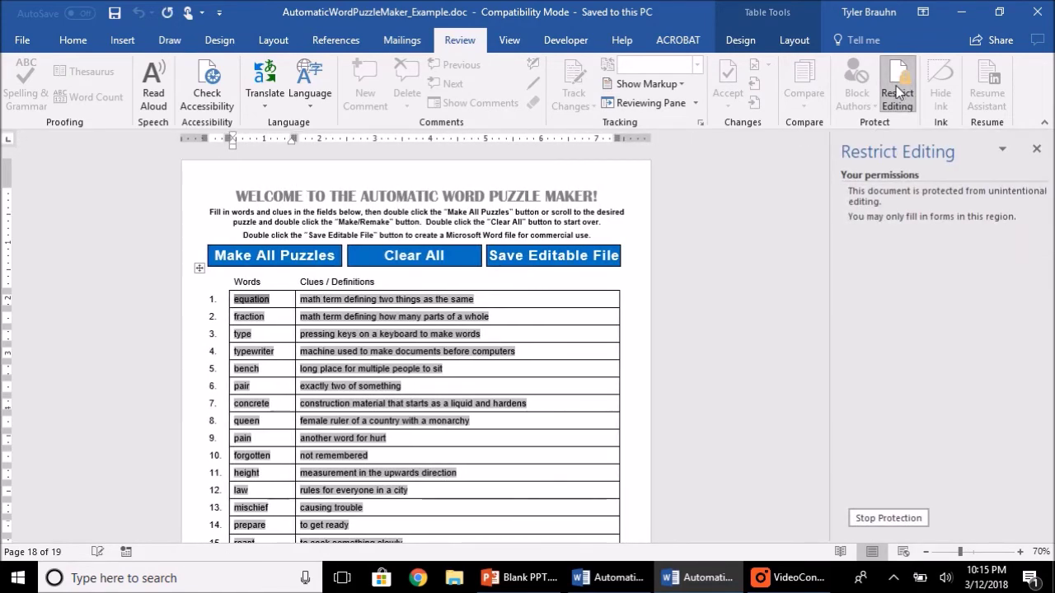
pyautogui.click(901, 518)
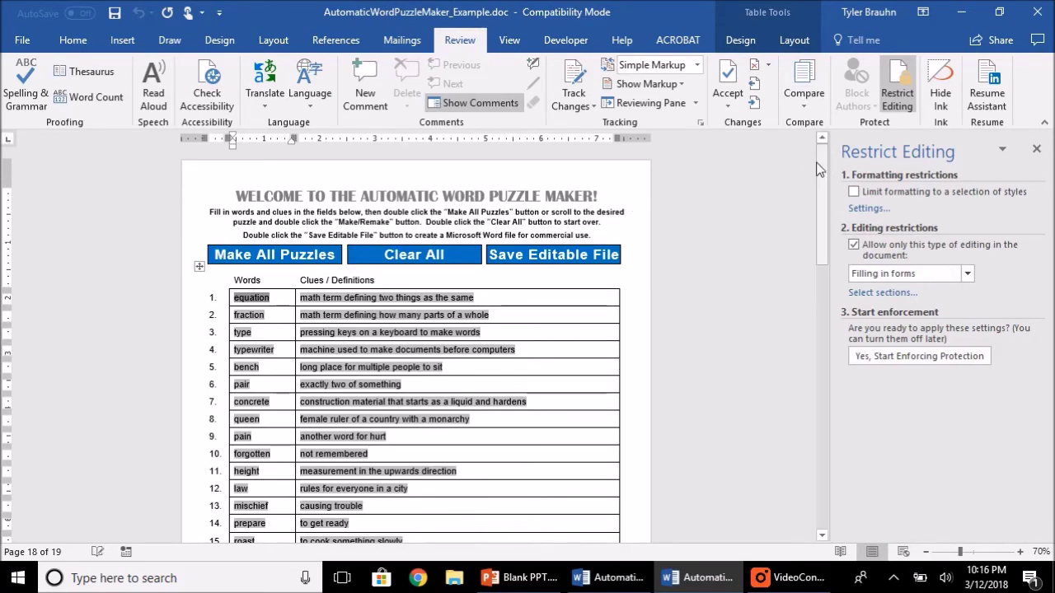
pyautogui.moveTo(822, 168); pyautogui.dragTo(818, 424)
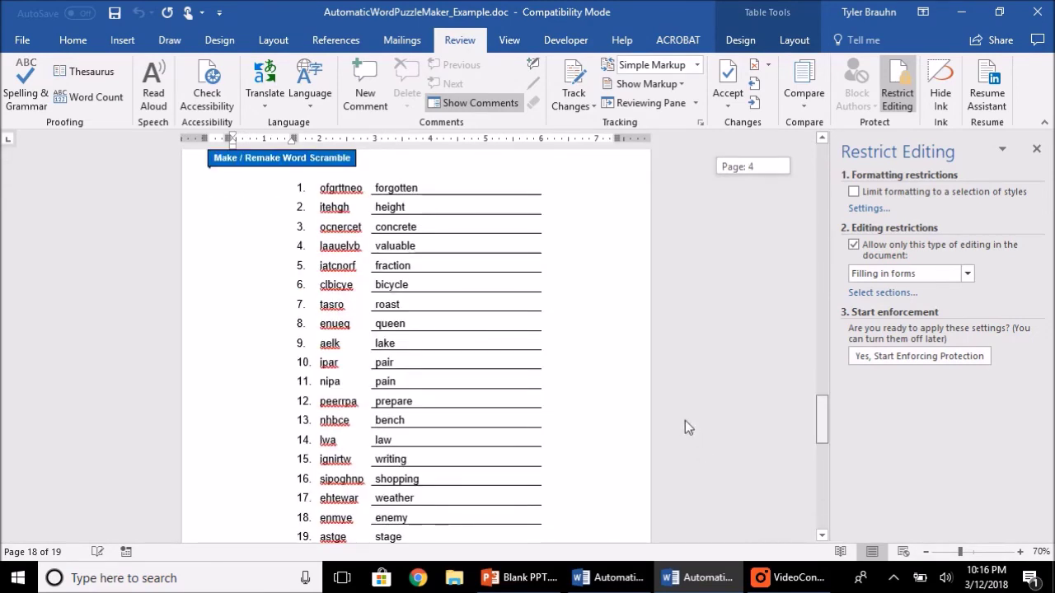
# Step: Set the student crossword table's border Pen Weight to 6 pt in Table Tools Design
pyautogui.scroll(-3, 658, 417)
pyautogui.scroll(-5, 716, 420)
pyautogui.scroll(15, 591, 374)
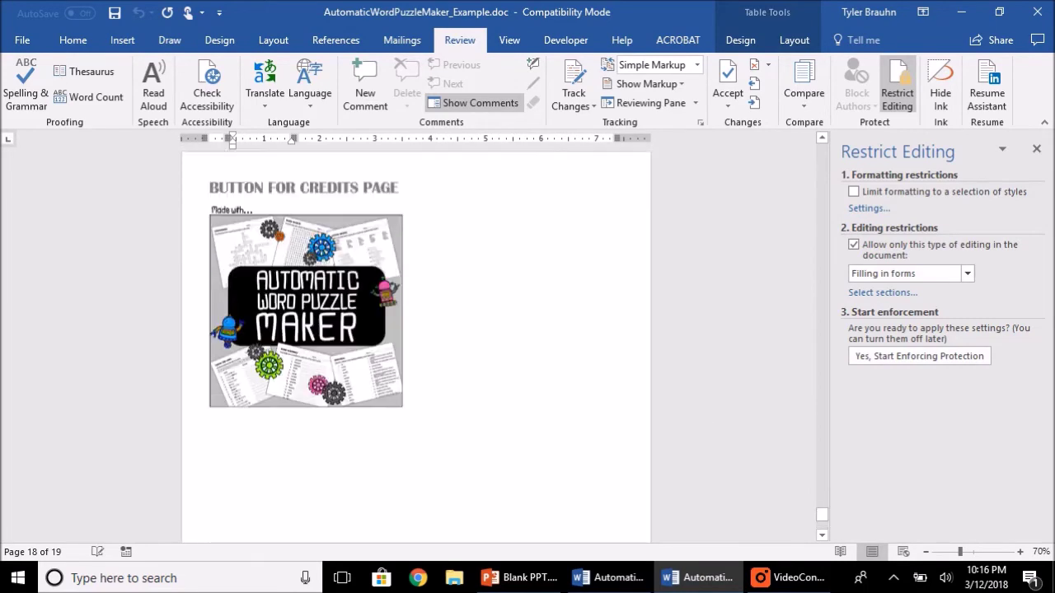
pyautogui.scroll(10, 591, 375)
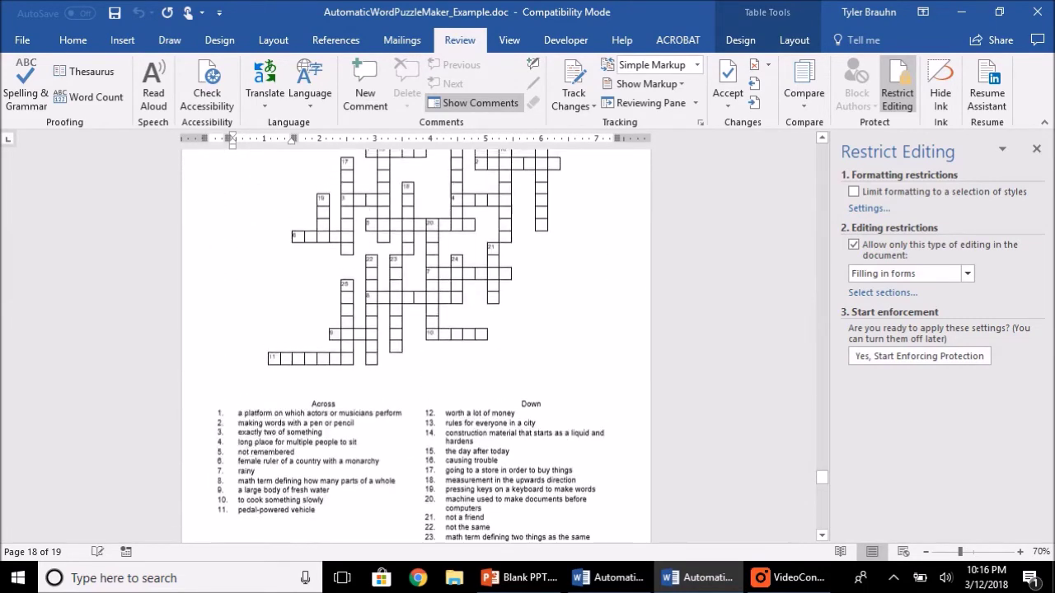
pyautogui.click(250, 280)
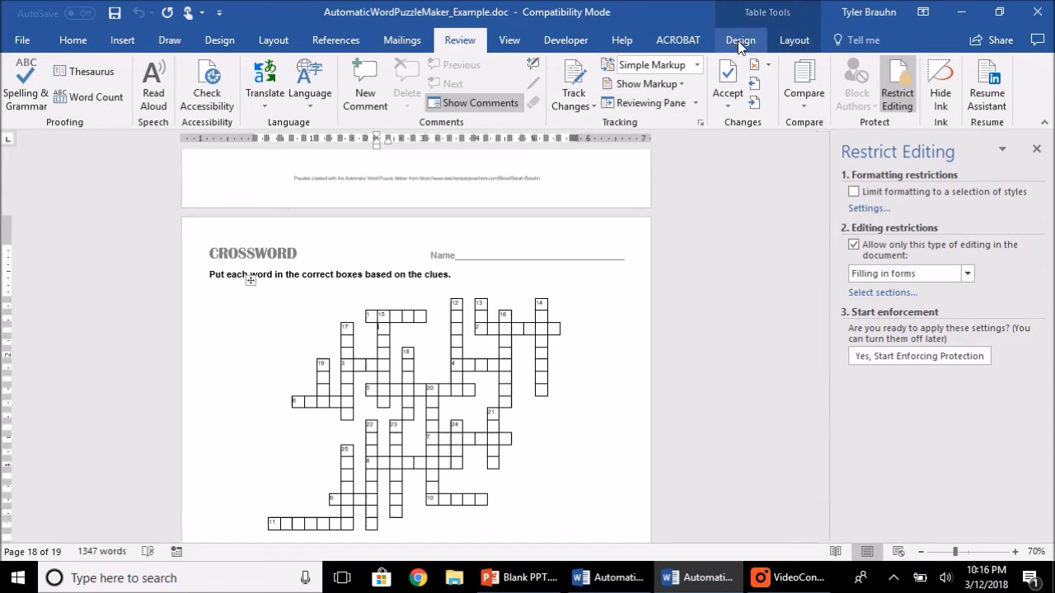
pyautogui.click(740, 41)
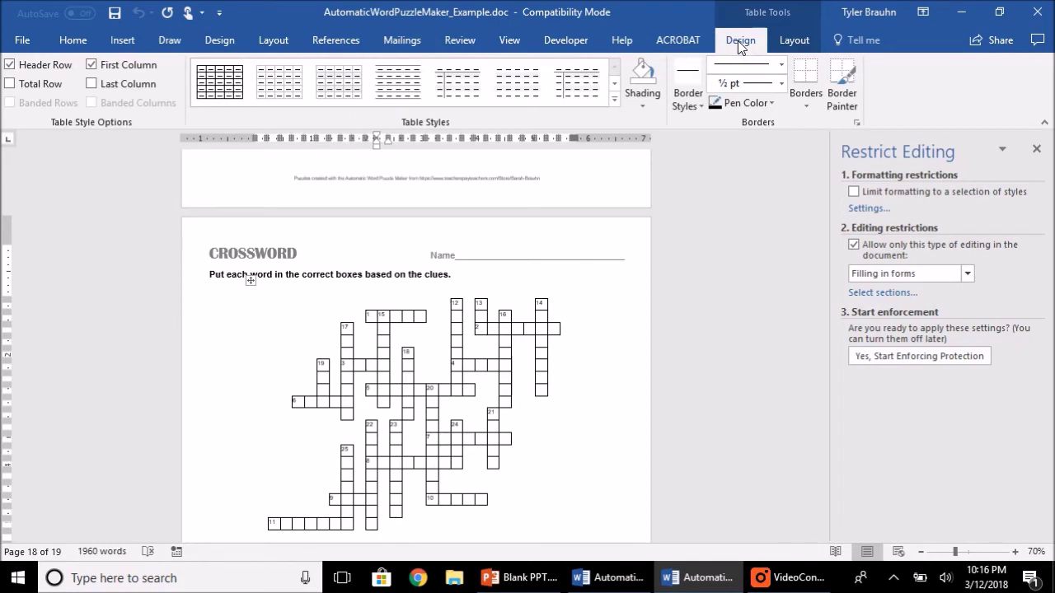
pyautogui.click(780, 84)
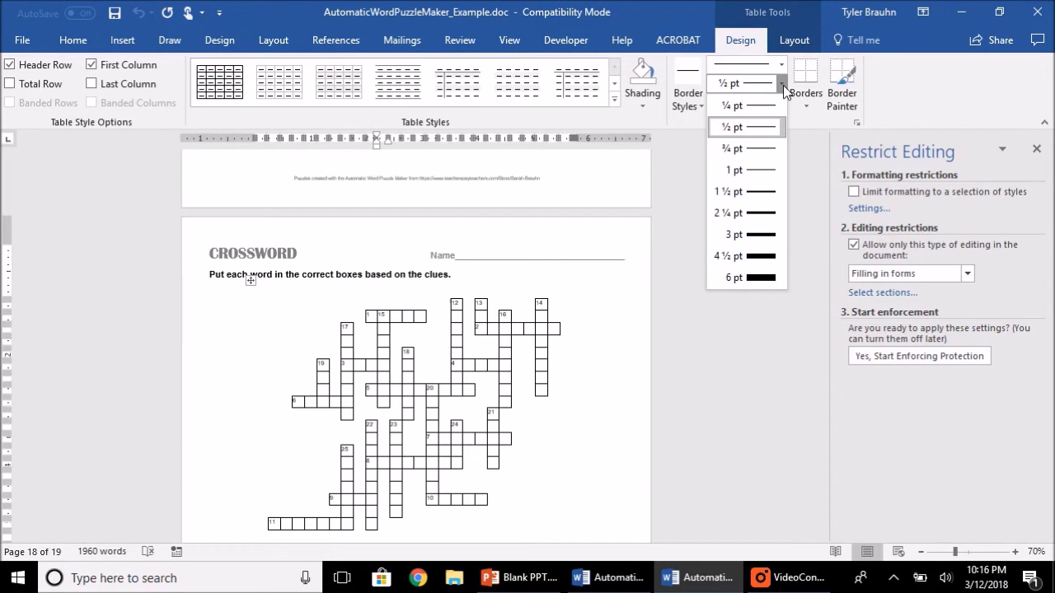
pyautogui.click(763, 278)
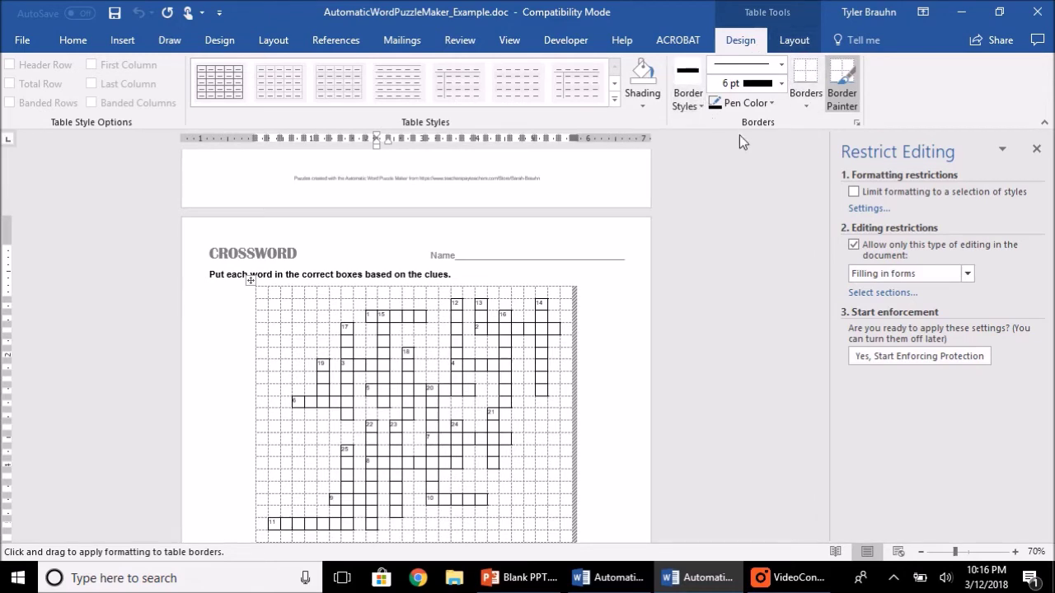
# Step: Remake the teacher's copy crossword with 6-pt grid lines and dismiss the All finished message
pyautogui.press('Escape')
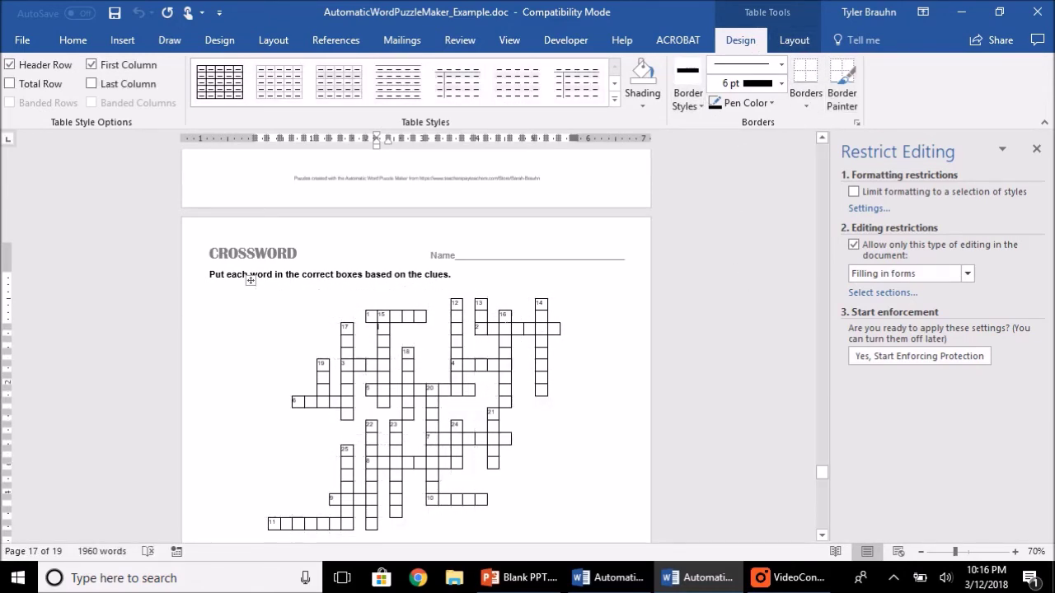
pyautogui.scroll(-10, 510, 332)
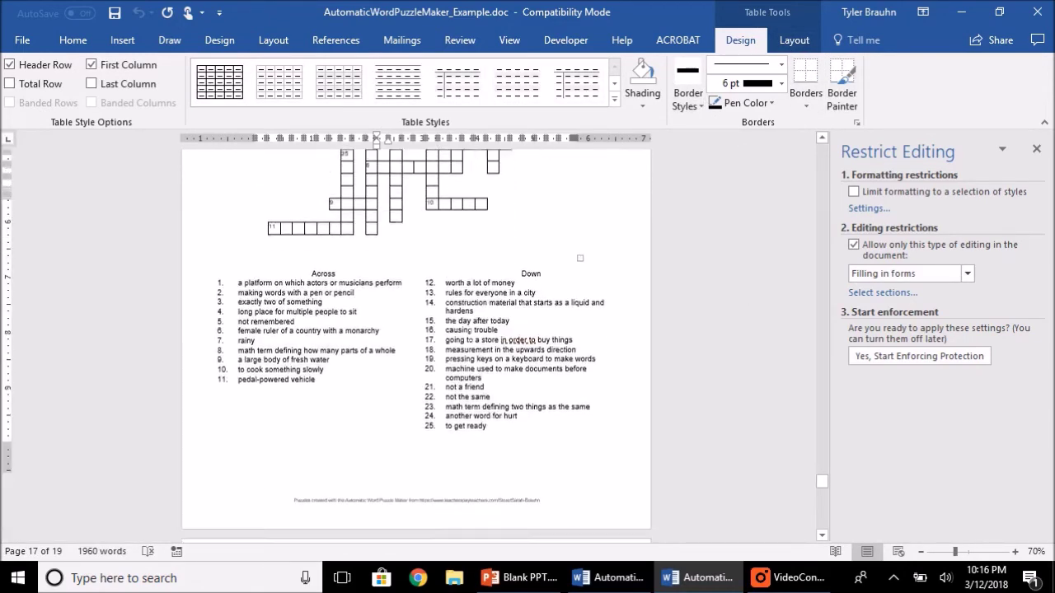
pyautogui.scroll(-2, 438, 323)
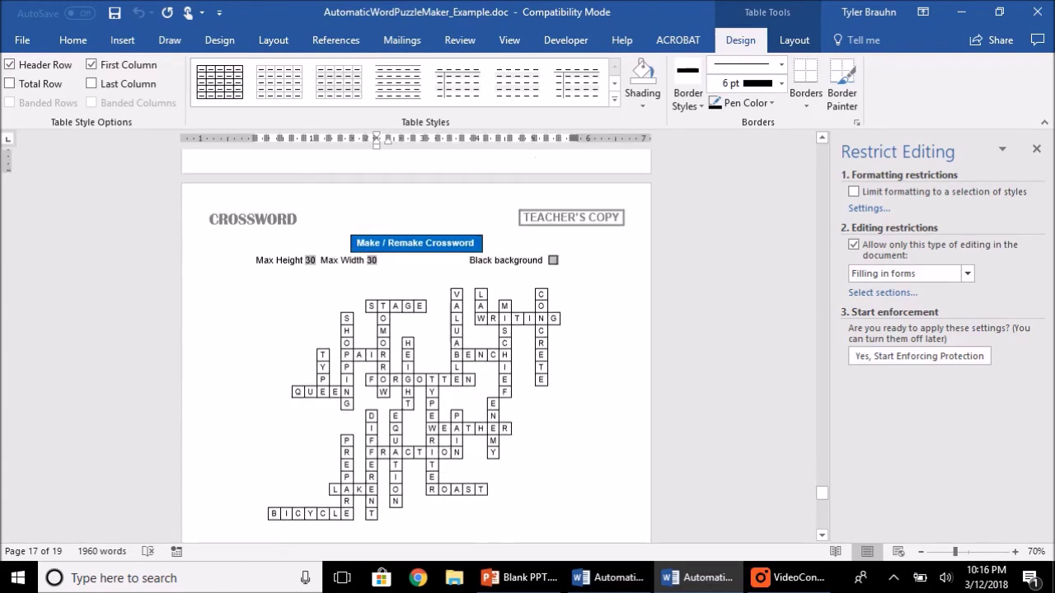
pyautogui.doubleClick(421, 240)
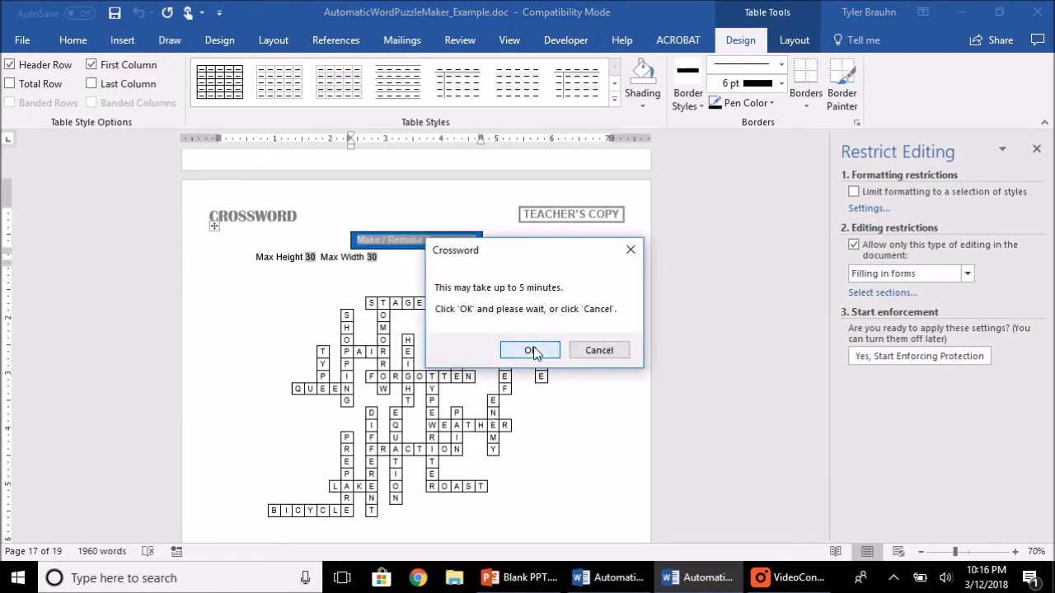
pyautogui.click(532, 350)
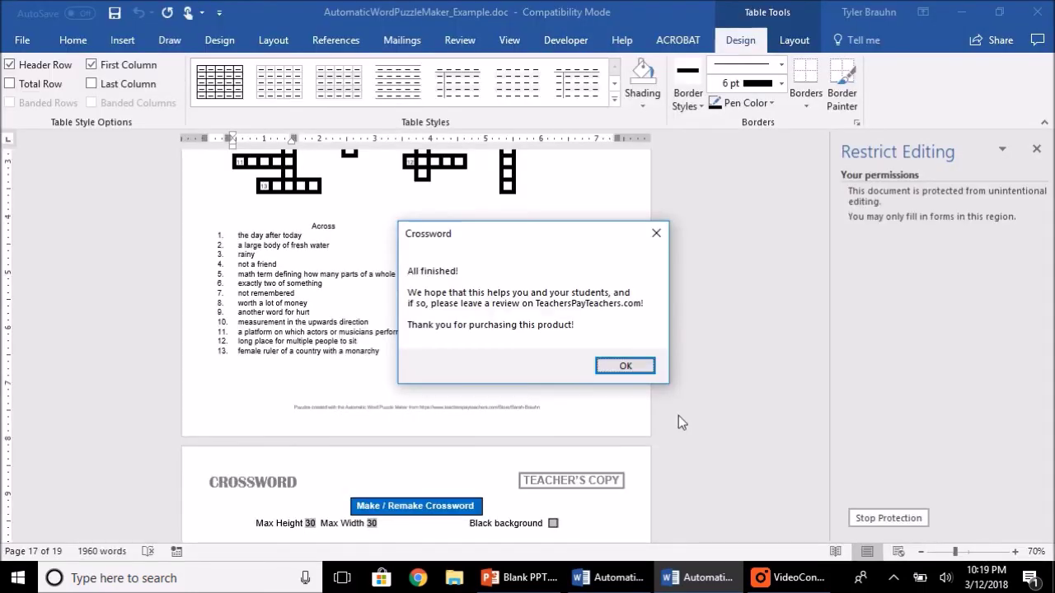
pyautogui.click(624, 367)
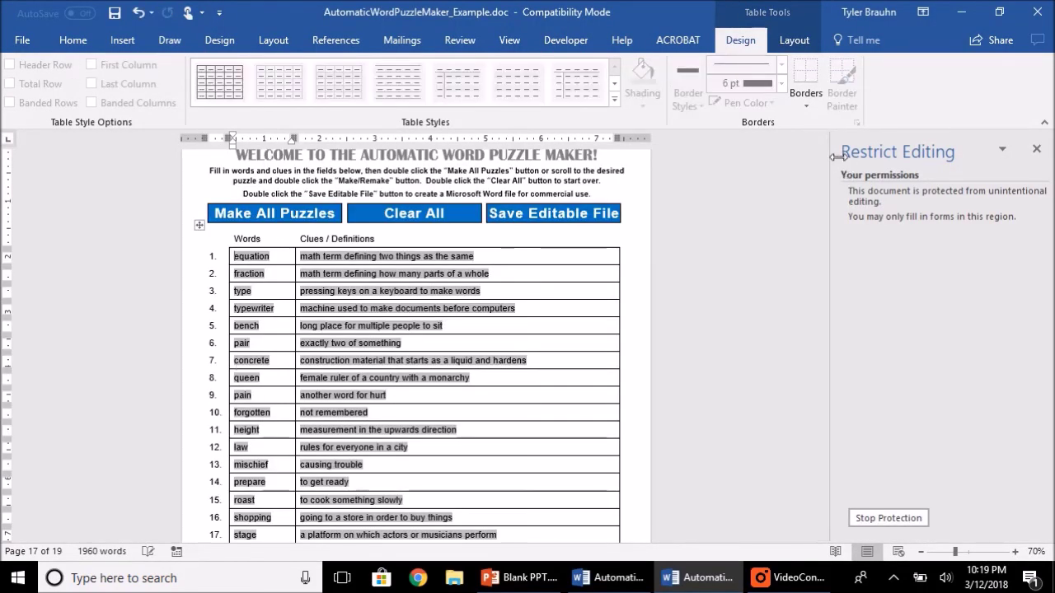
# Step: Scroll down to the regenerated student crossword page showing the thick 6-pt grid
pyautogui.moveTo(820, 154); pyautogui.dragTo(822, 462)
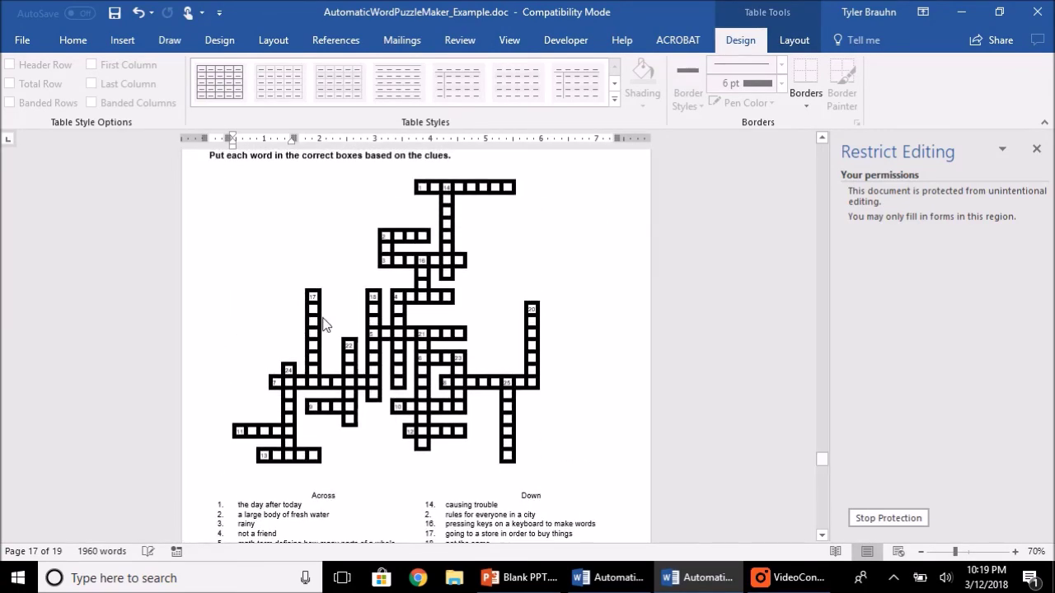